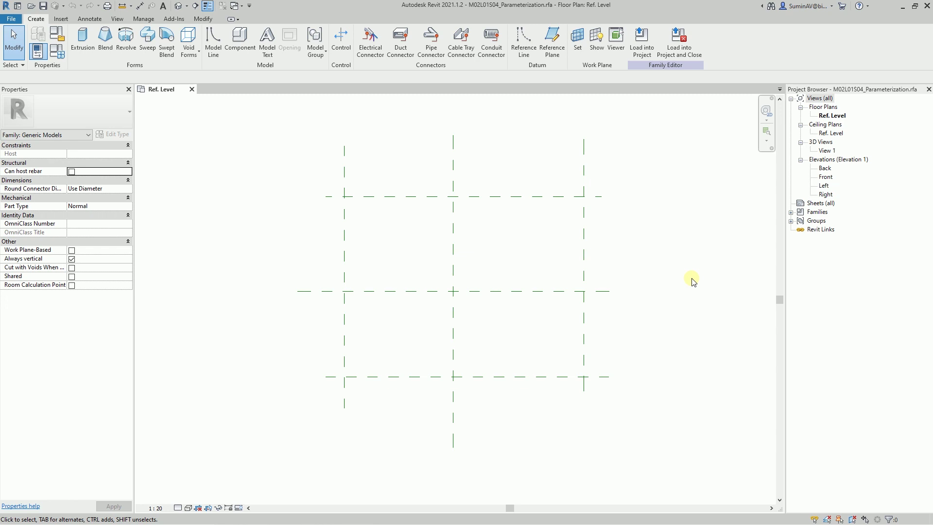
Place an aligned dimension between the two outer vertical reference planes, below the plan.
left_click(90, 19)
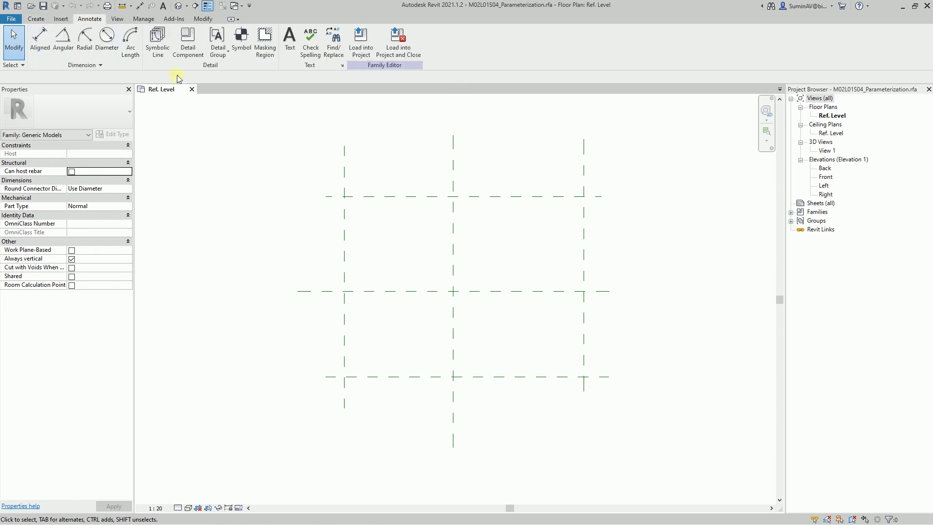
left_click(36, 51)
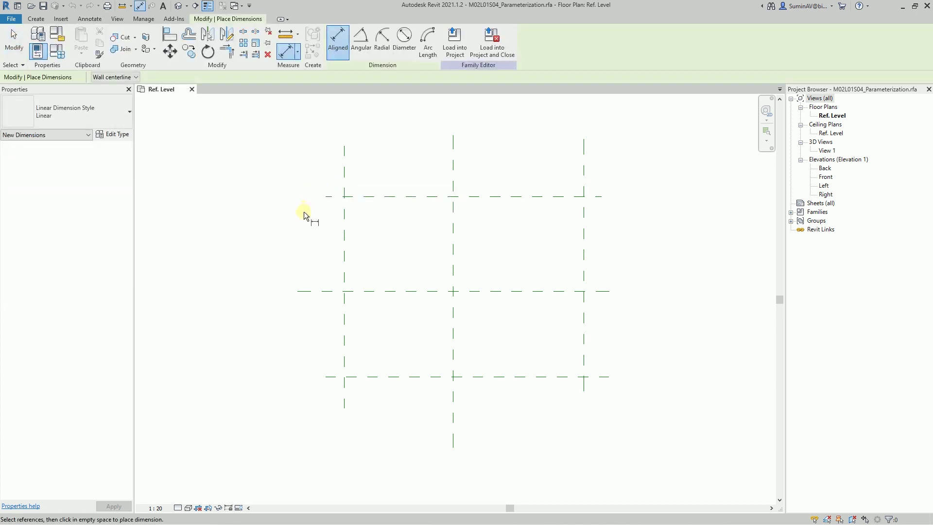
left_click(344, 339)
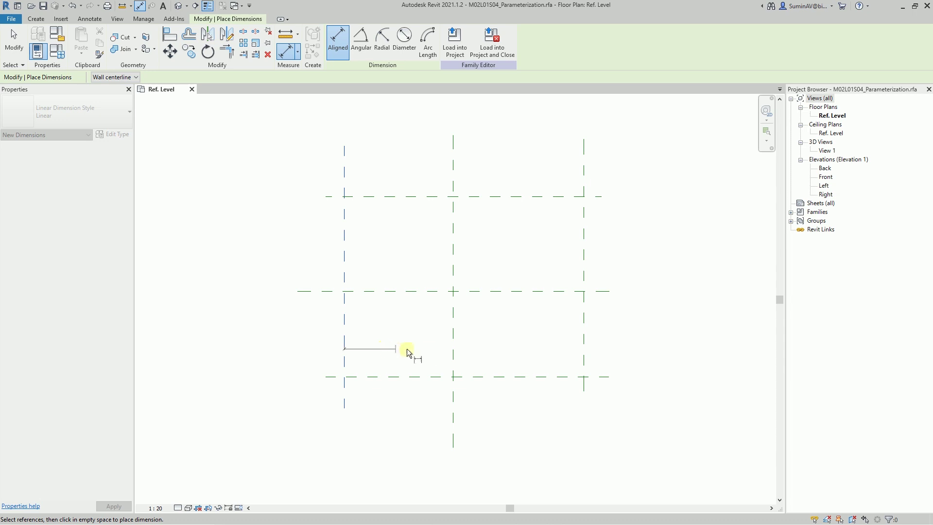
left_click(585, 358)
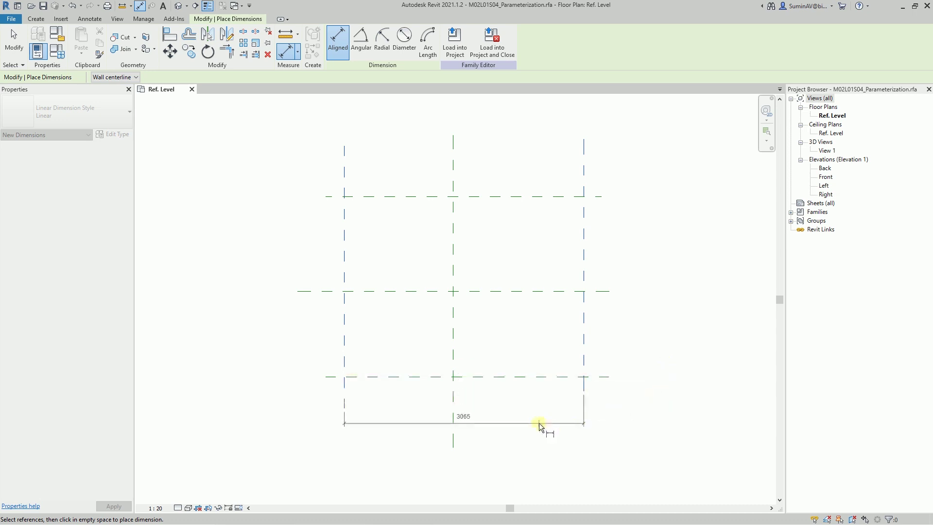
left_click(542, 424)
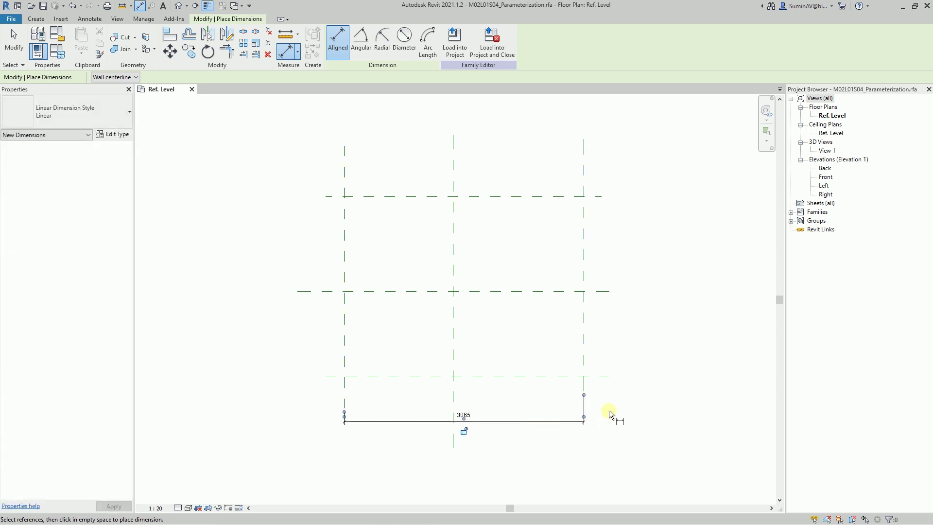
Place an aligned dimension between the two outer horizontal reference planes, to the right of the plan.
left_click(607, 377)
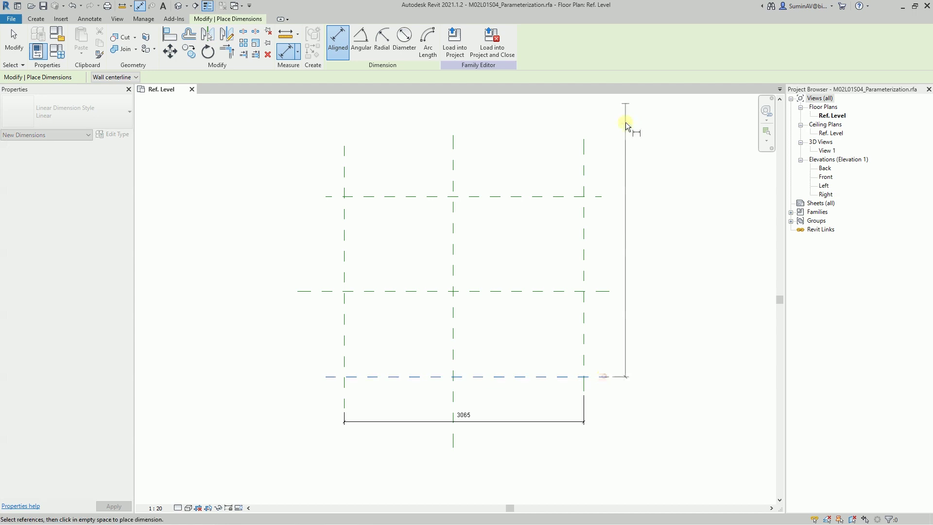
left_click(598, 198)
left_click(654, 158)
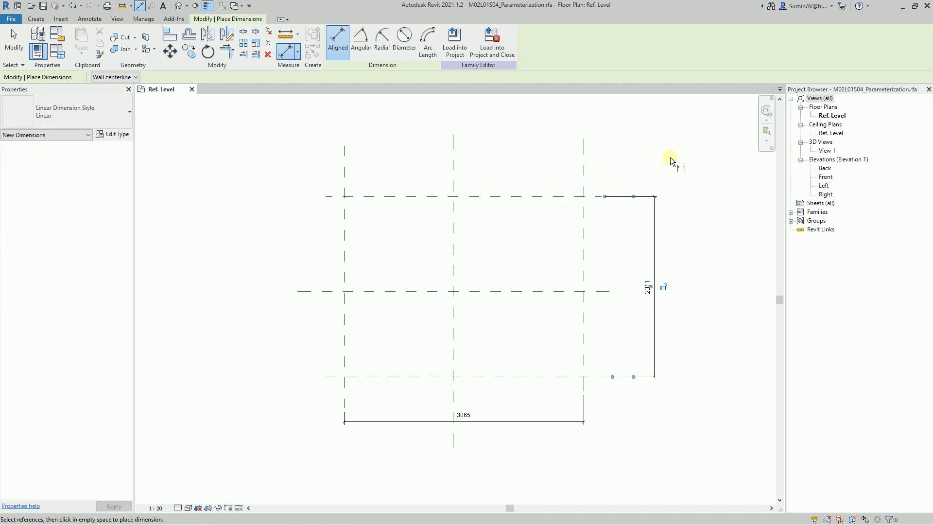
key("Escape")
key("Escape")
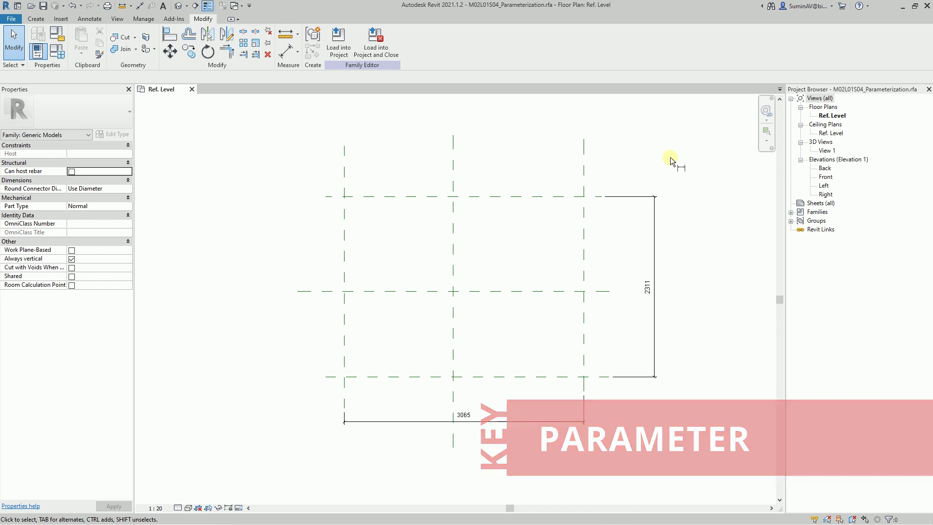
Label the dimension between the outer vertical planes with a new instance family parameter named Length.
left_click(523, 422)
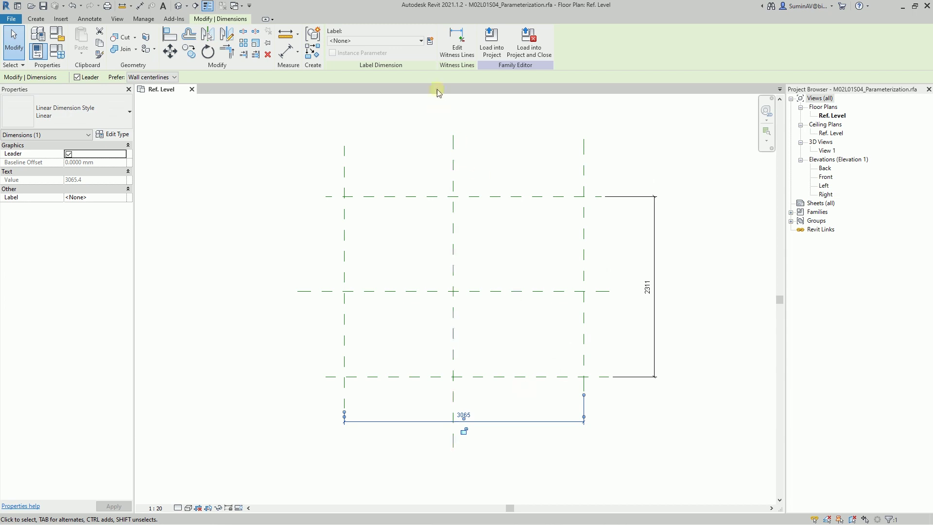
left_click(410, 43)
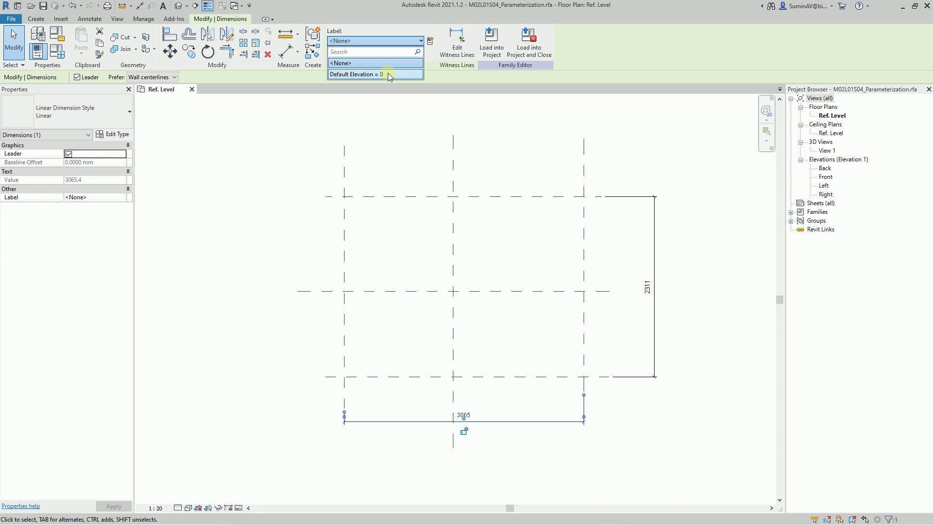
left_click(430, 41)
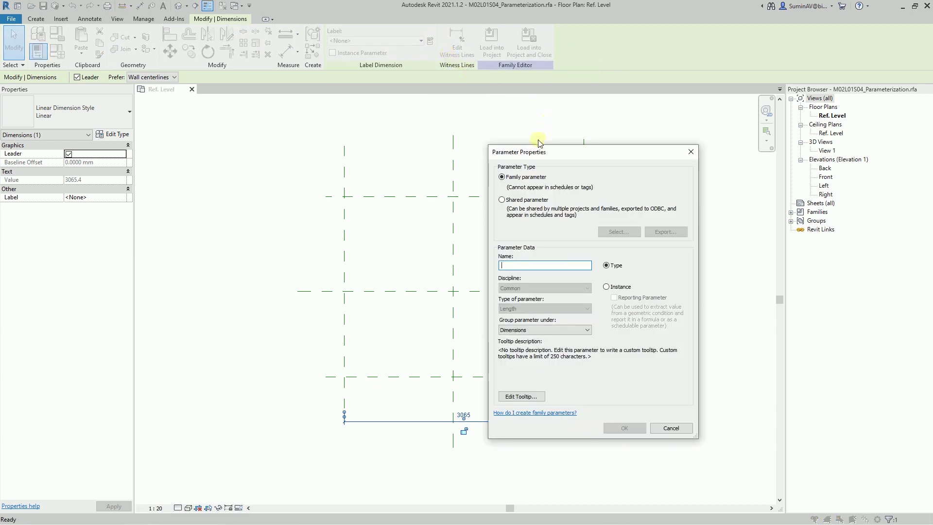
left_click_drag(537, 144, 449, 84)
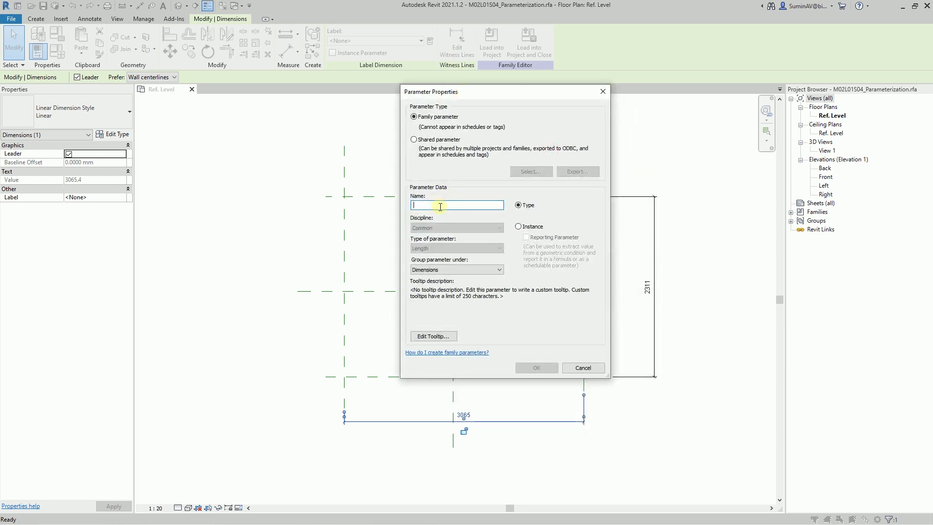
type("Length")
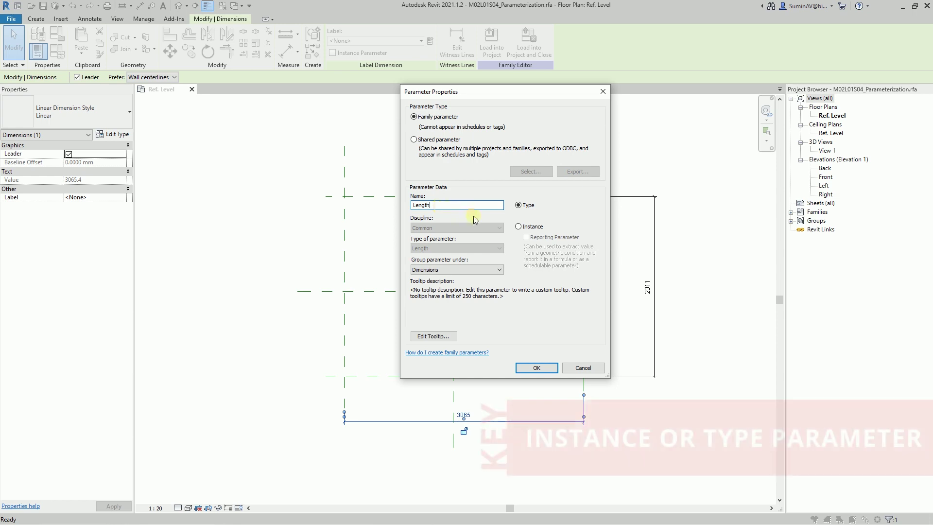
left_click(519, 227)
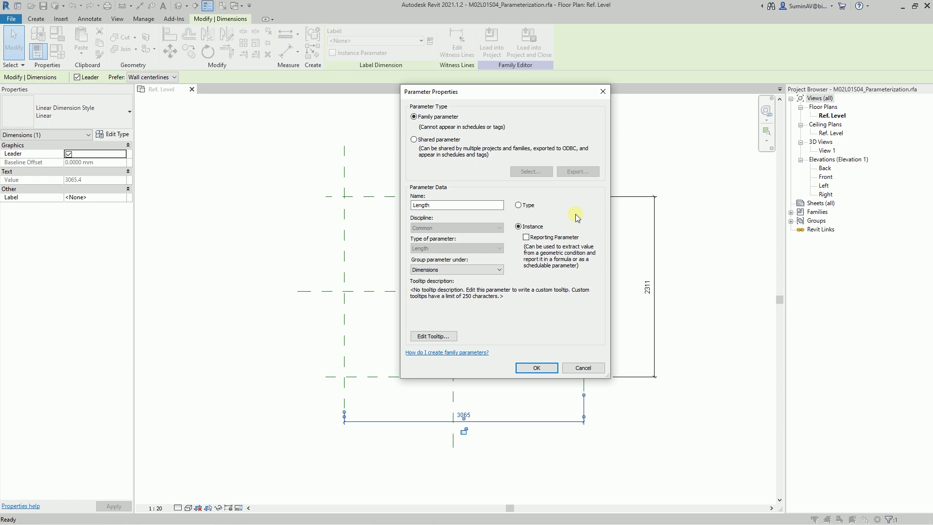
left_click(536, 368)
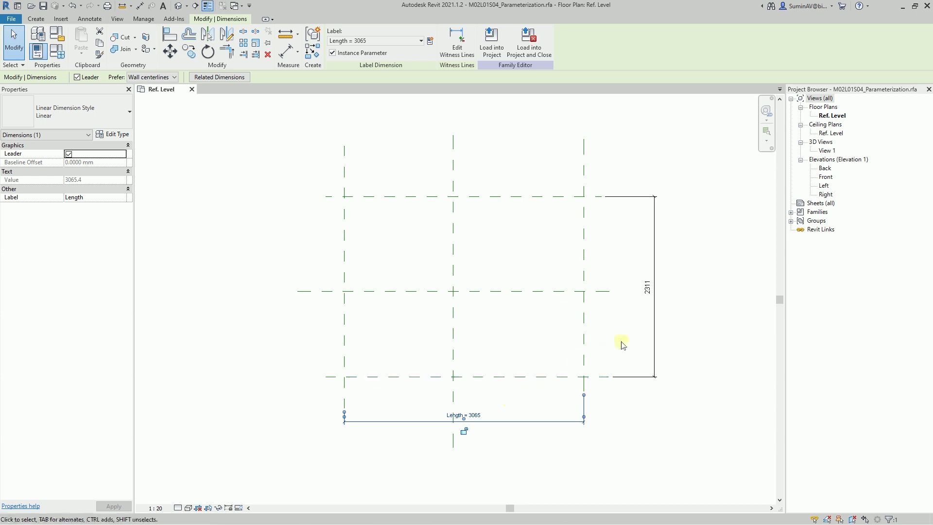
Label the dimension between the outer horizontal planes with a new instance family parameter named Width.
left_click(656, 298)
left_click(412, 42)
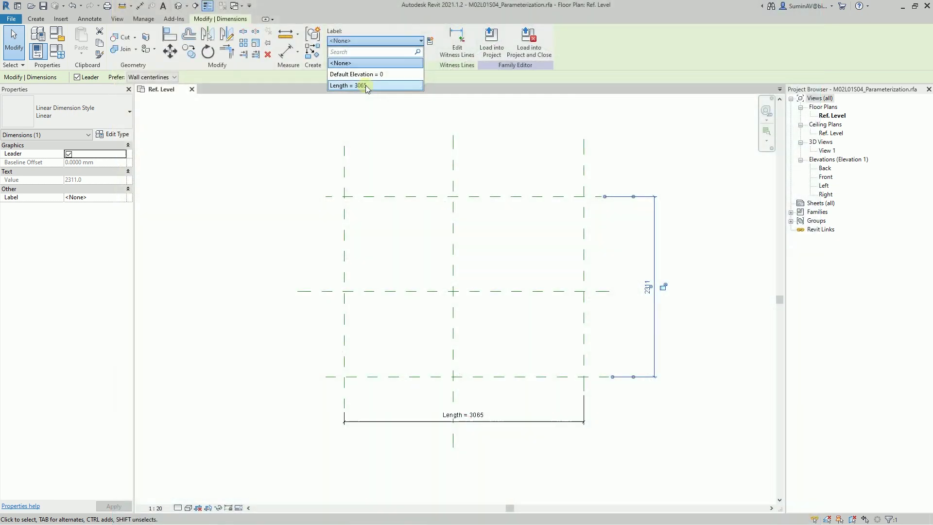
left_click(429, 41)
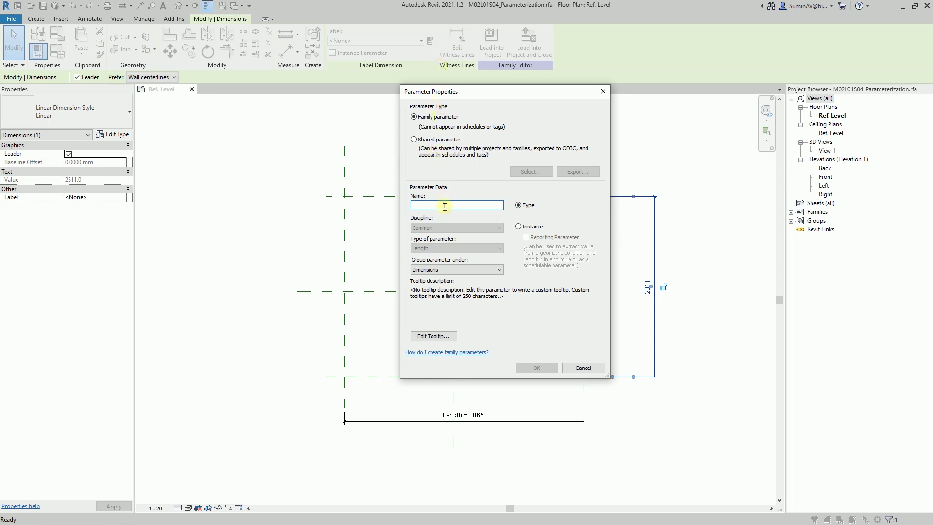
left_click(443, 205)
type("Width")
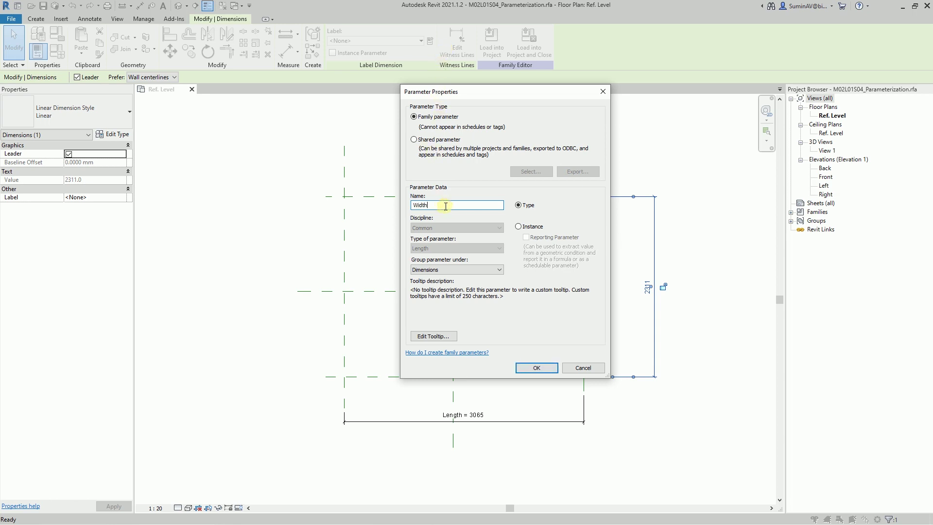
left_click(518, 227)
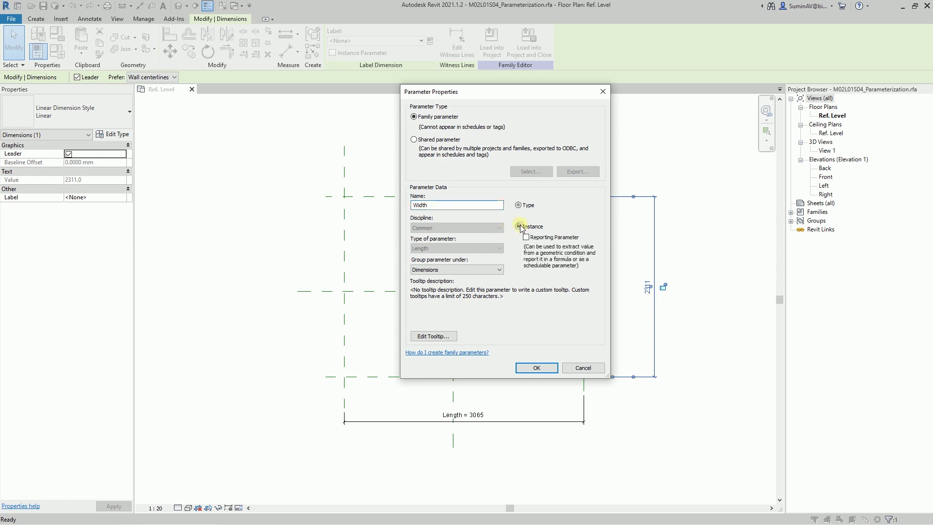
left_click(520, 369)
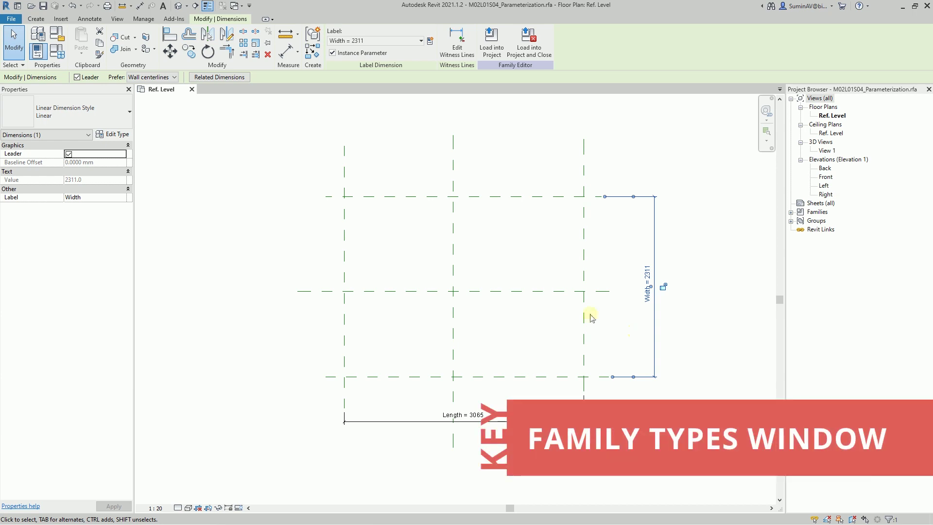
Set the family's Length parameter to 1500 and its Width parameter to 1200 in Family Types.
left_click(57, 50)
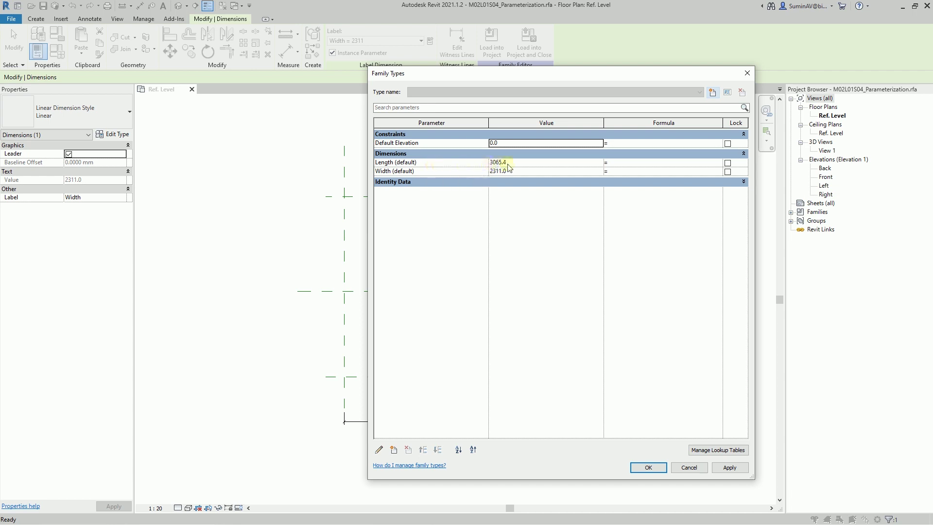
left_click(522, 164)
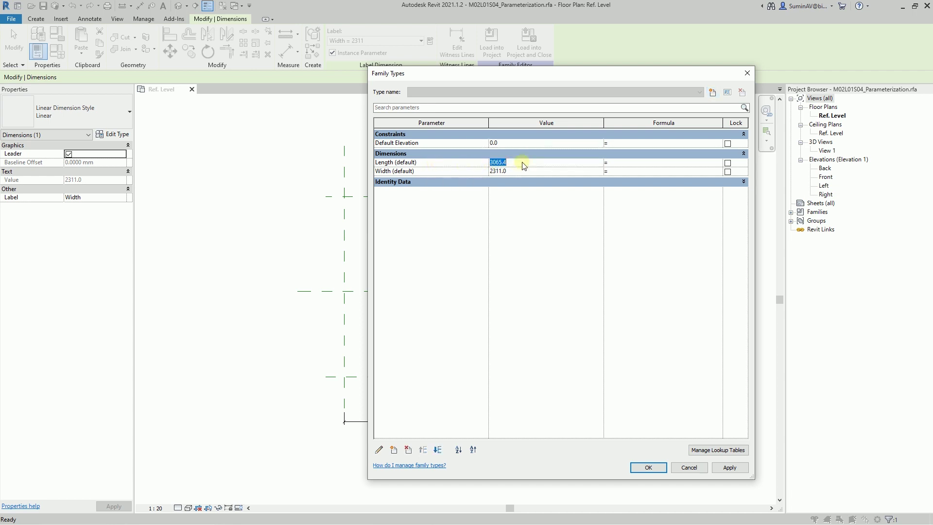
type("1500")
left_click(523, 174)
type("1200")
left_click(649, 468)
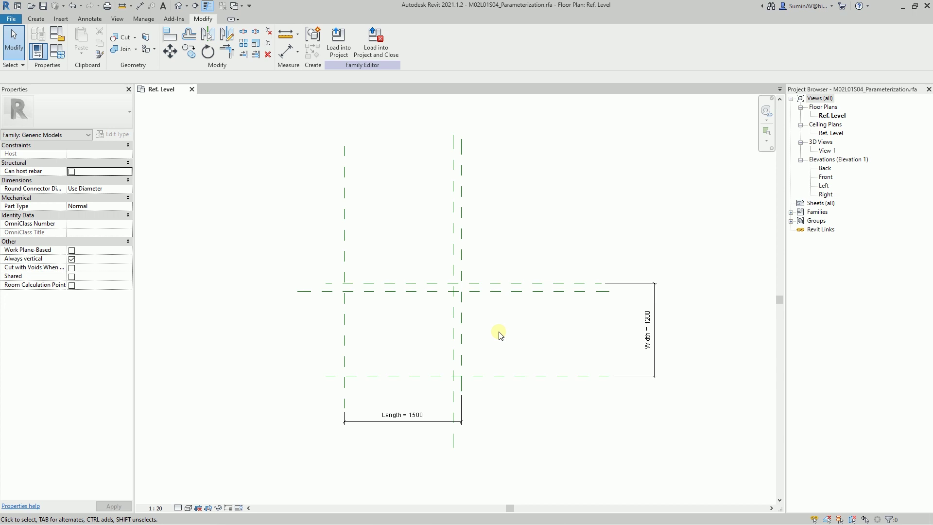
Undo the Length and Width parameter value changes.
key("ctrl+z")
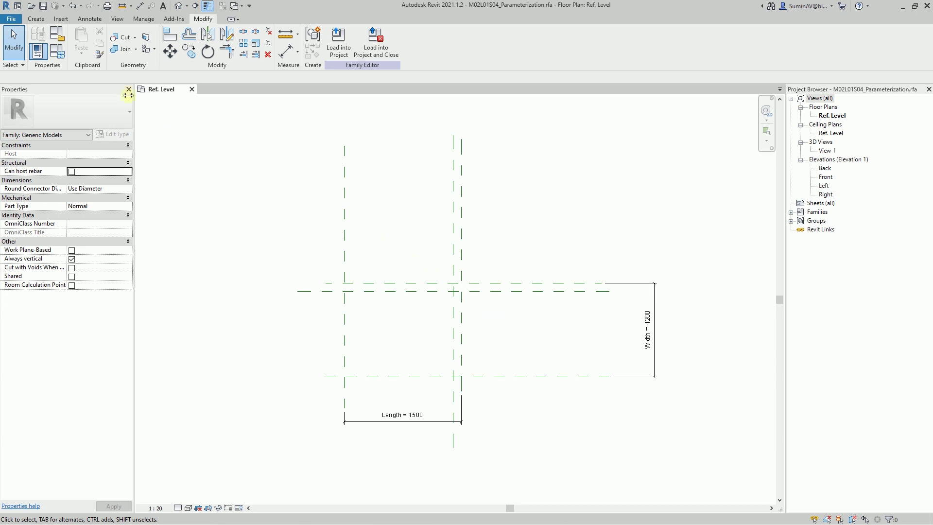
left_click(72, 7)
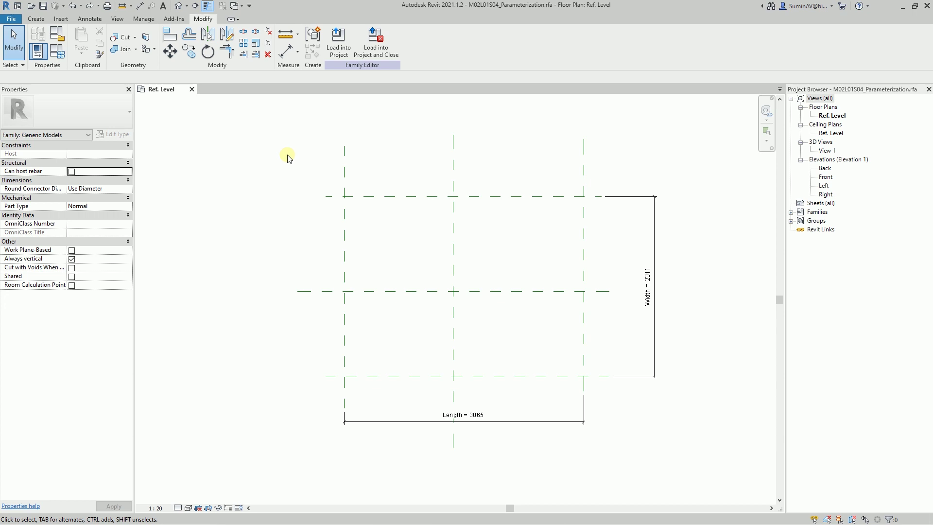
right_click(285, 58)
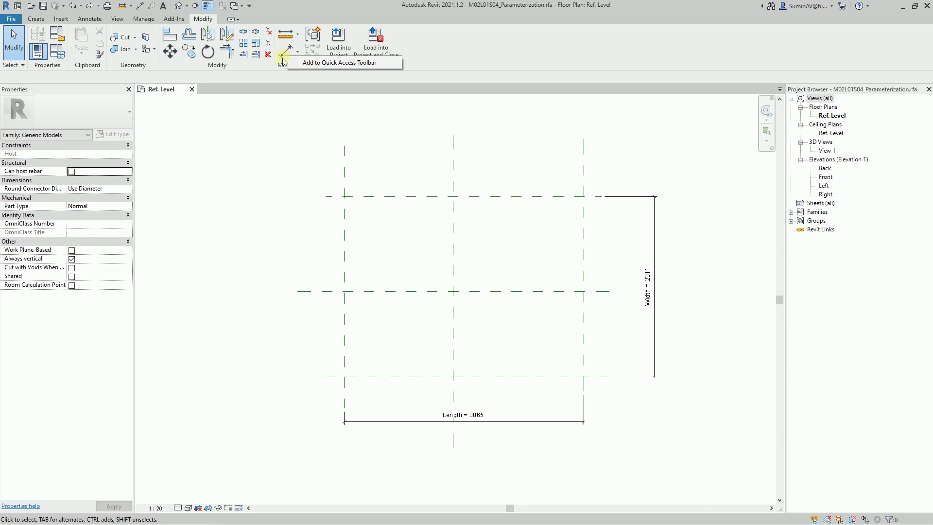
left_click(308, 217)
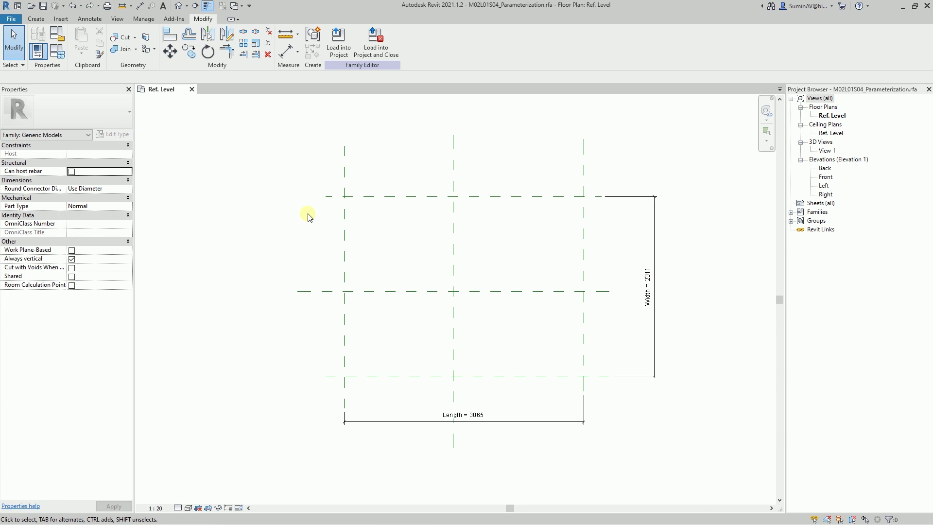
Place one continuous aligned dimension string across the left, centre and right vertical reference planes, above the plan.
left_click(287, 51)
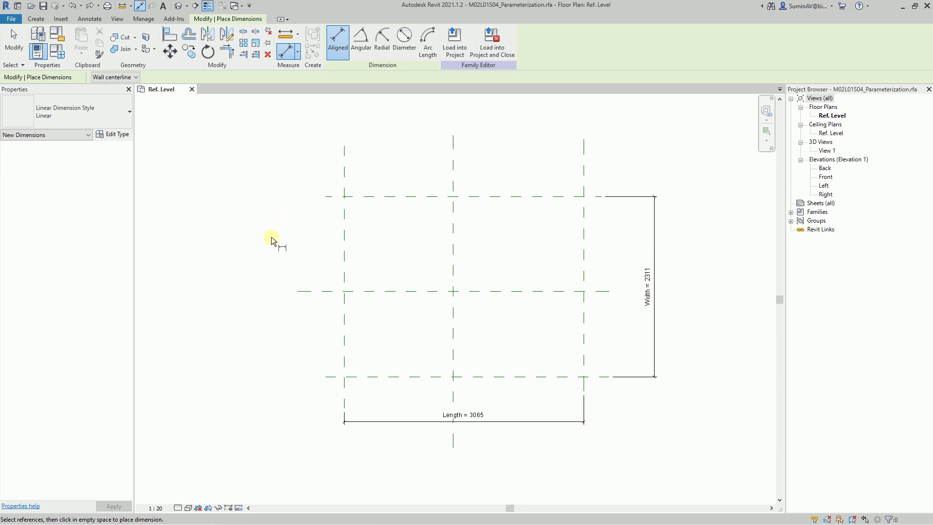
left_click(345, 250)
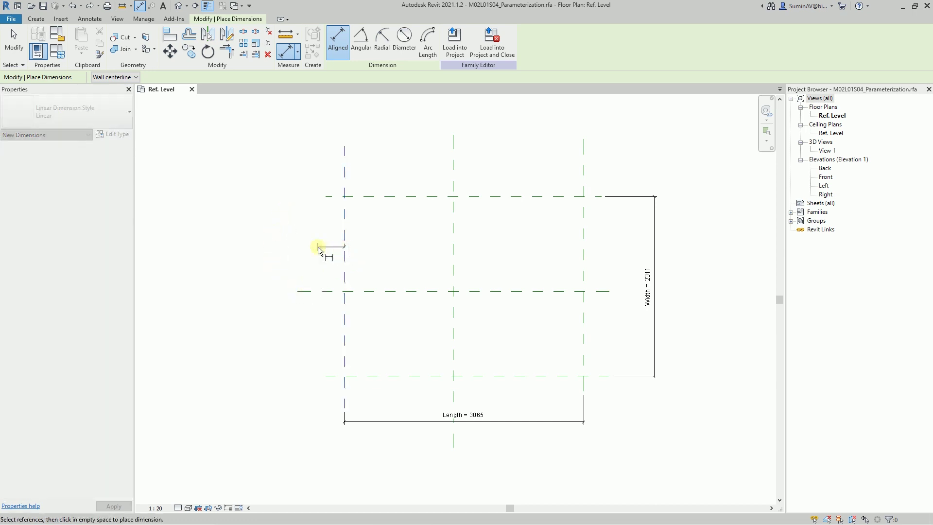
left_click(584, 235)
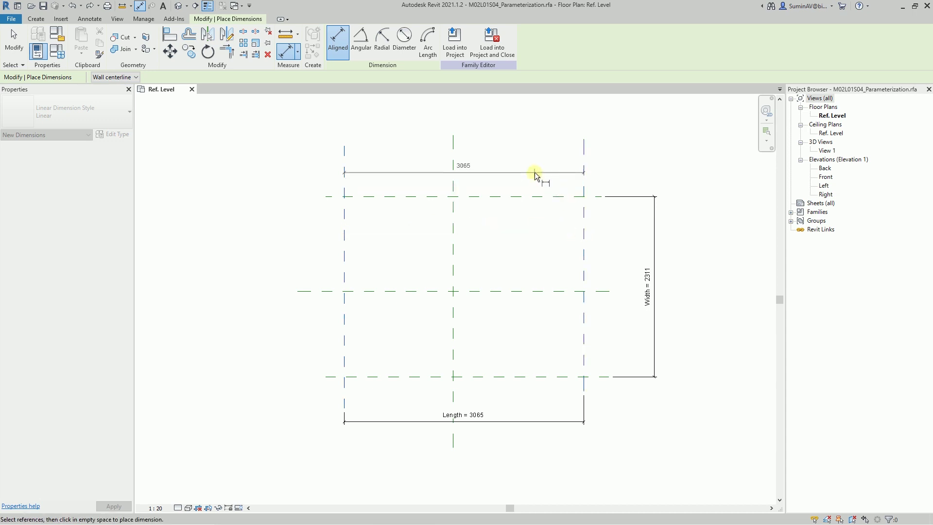
left_click(453, 174)
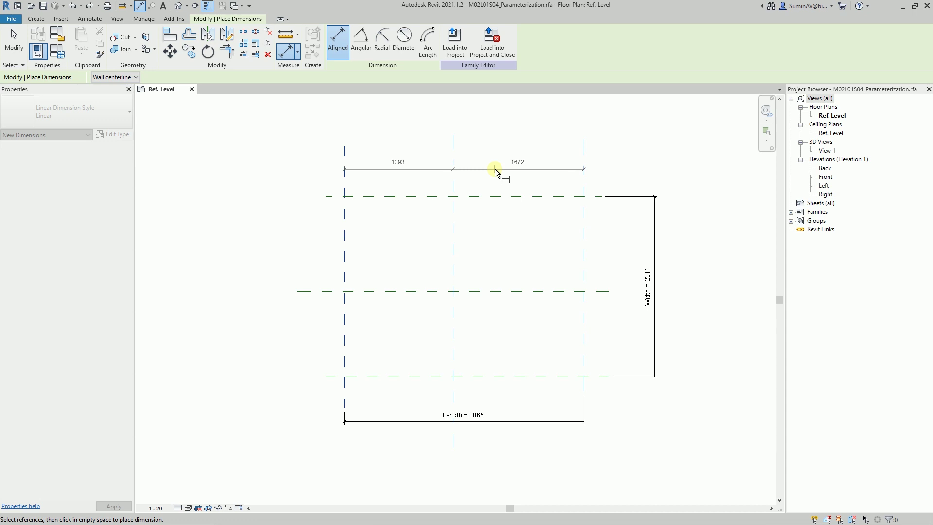
left_click(453, 170)
left_click(583, 170)
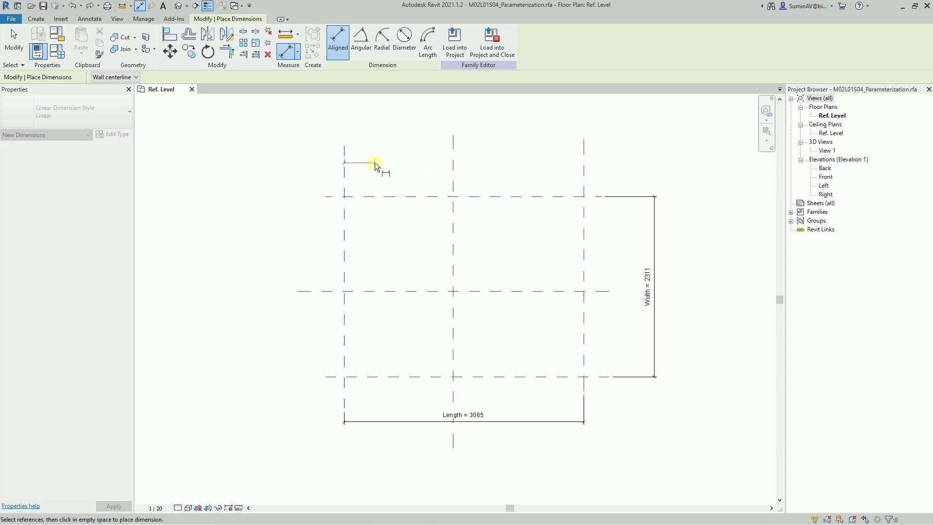
left_click(453, 171)
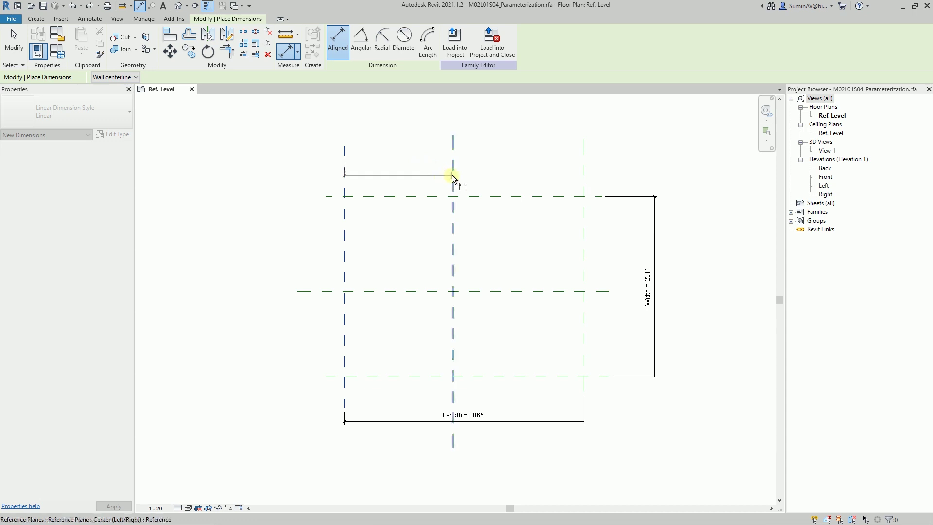
left_click(585, 169)
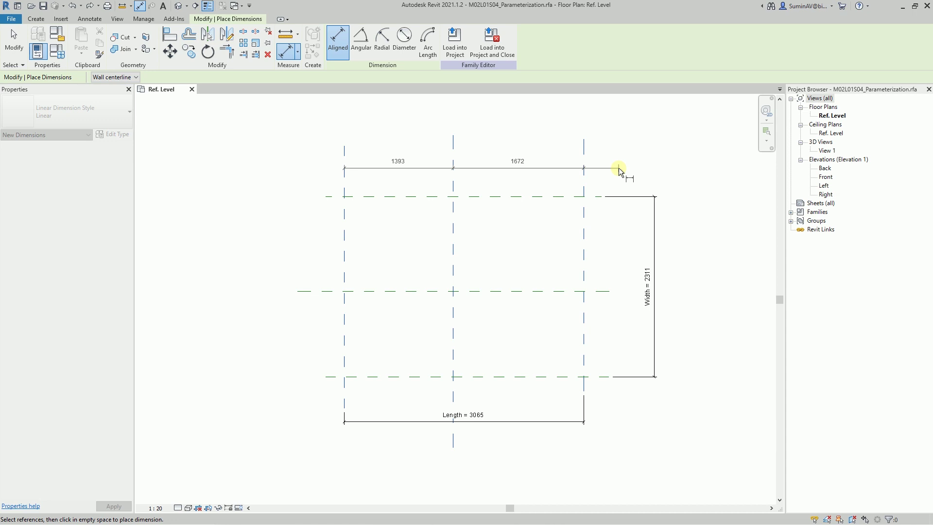
left_click(620, 171)
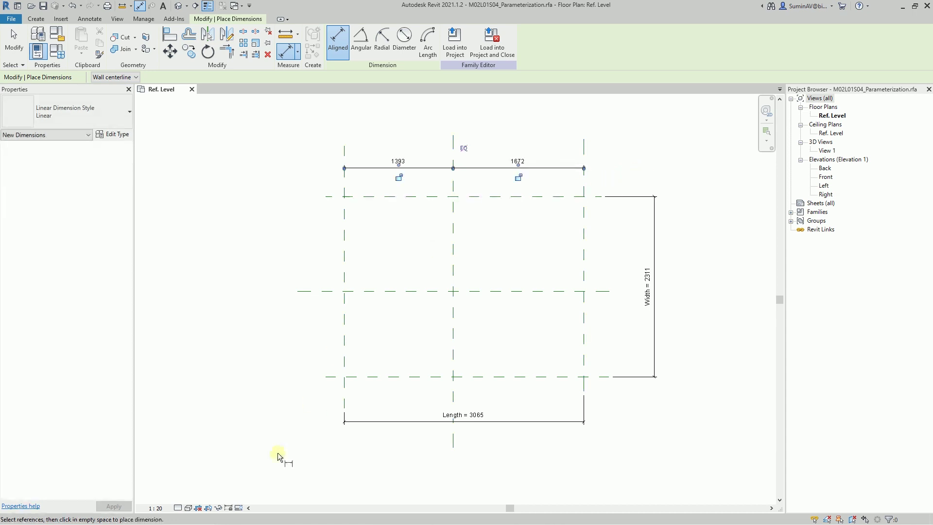
Place one continuous aligned dimension string across the lower, centre and upper horizontal reference planes, left of the plan.
left_click(365, 377)
left_click(369, 293)
left_click(358, 197)
left_click(313, 153)
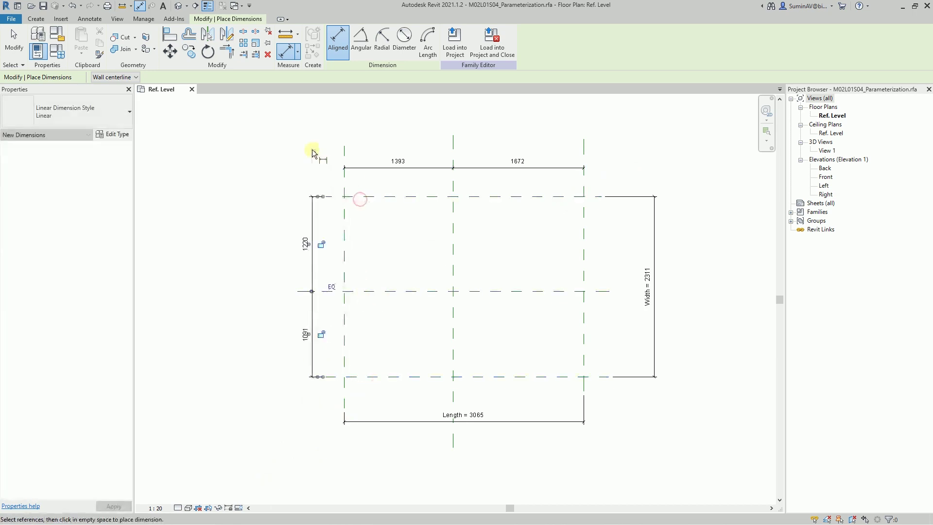
key("Escape")
key("Escape")
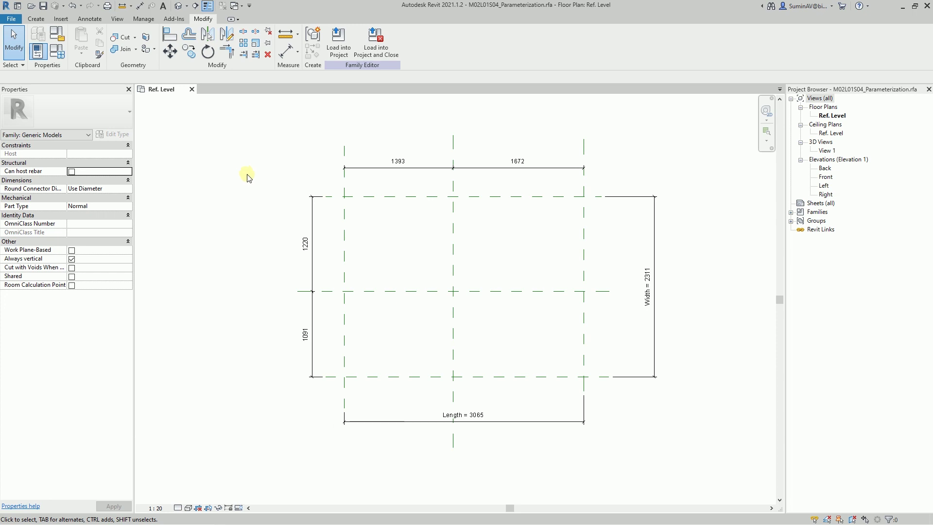
Apply the equality constraint to both three-plane dimension strings, centring the outer horizontal and vertical reference planes about the middle ones.
left_click(312, 224)
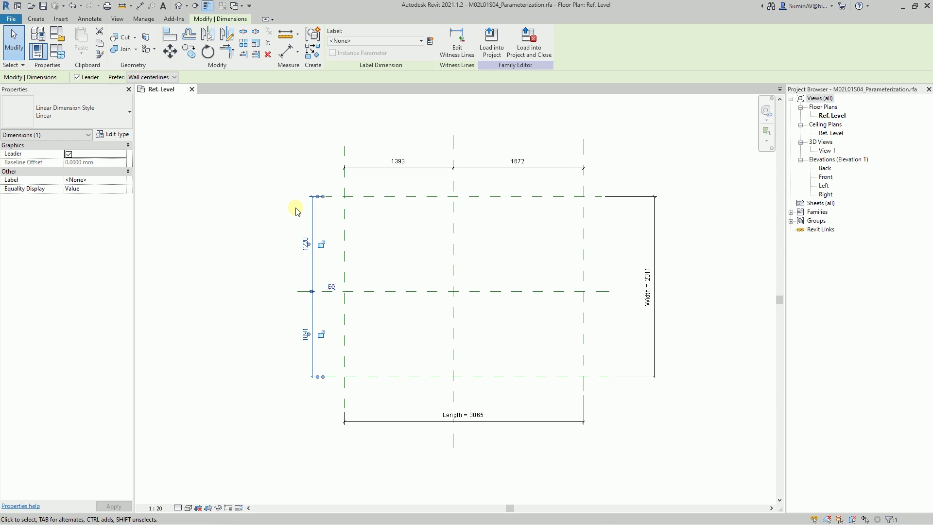
left_click(335, 292)
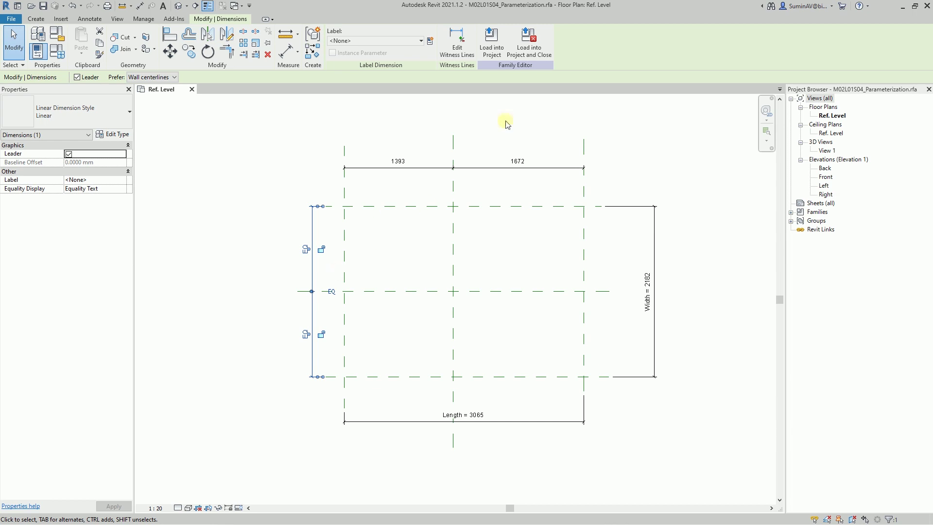
left_click(429, 169)
left_click(466, 148)
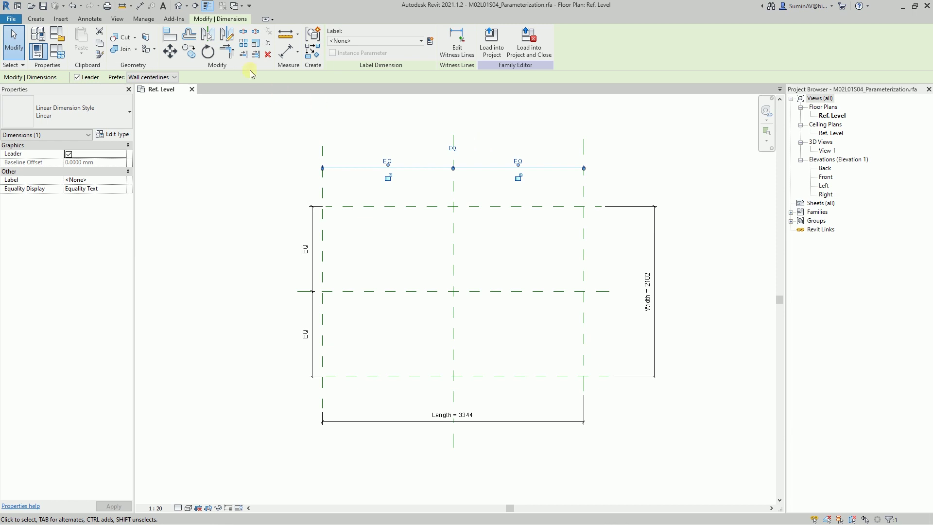
Set the family's Length to 1500 and Width to 1200 in Family Types to test the centred reference planes.
left_click(57, 50)
left_click(476, 163)
type("1500")
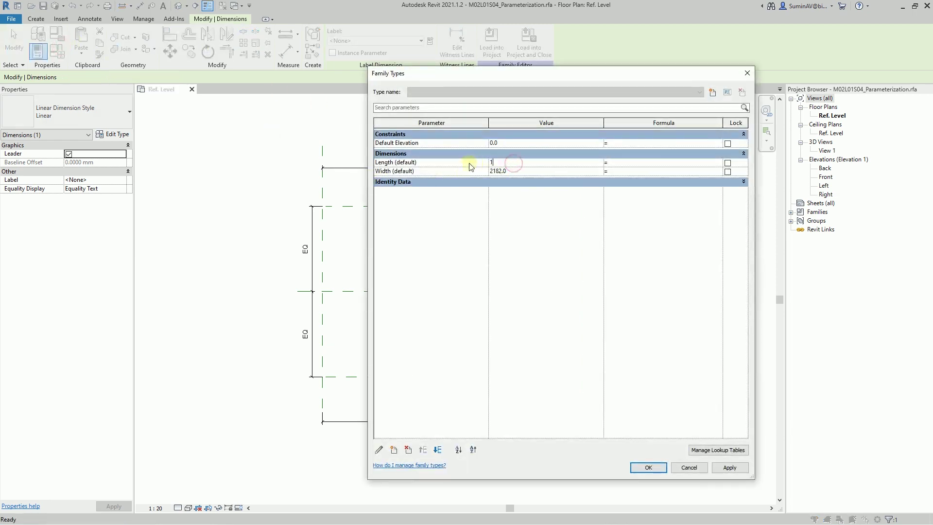
left_click(520, 168)
type("1200")
left_click(648, 467)
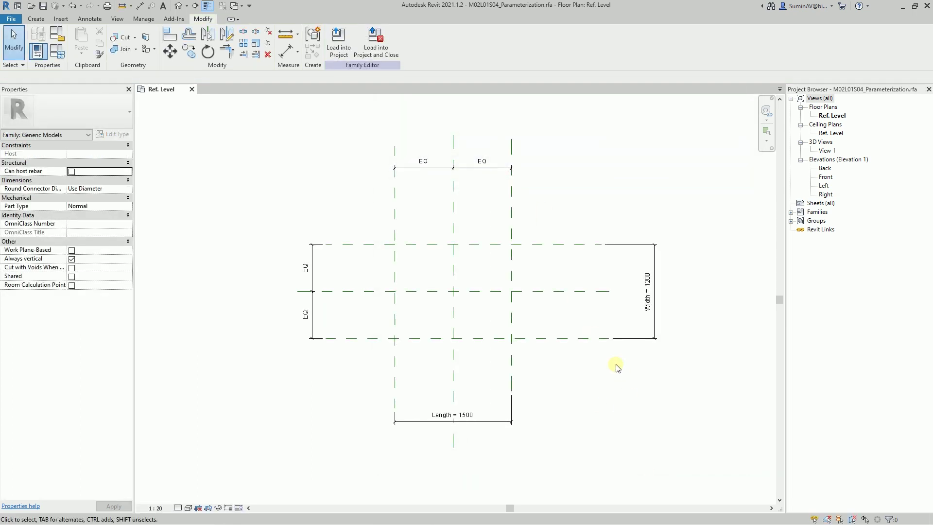